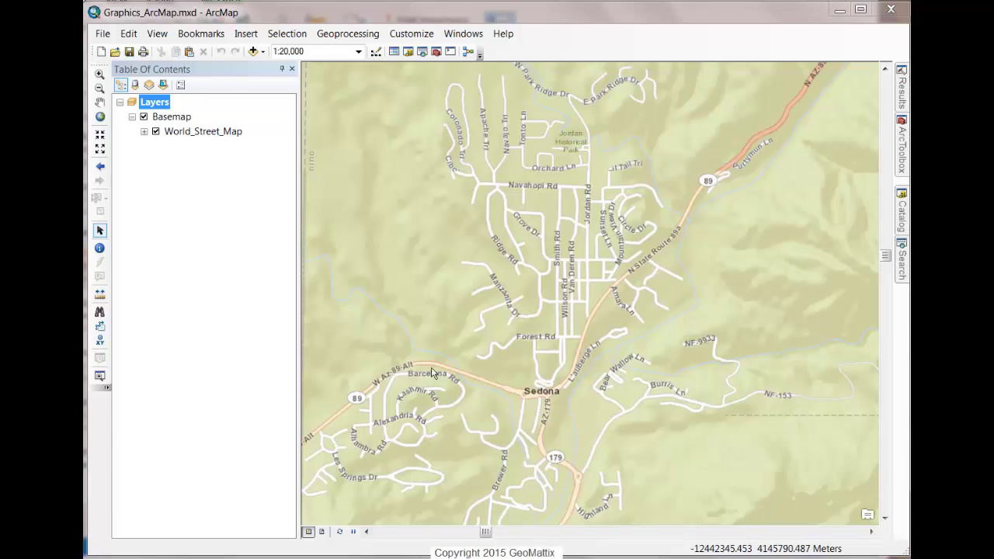
# Show the Draw toolbar and dock it below the map
pyautogui.rightClick(638, 49)
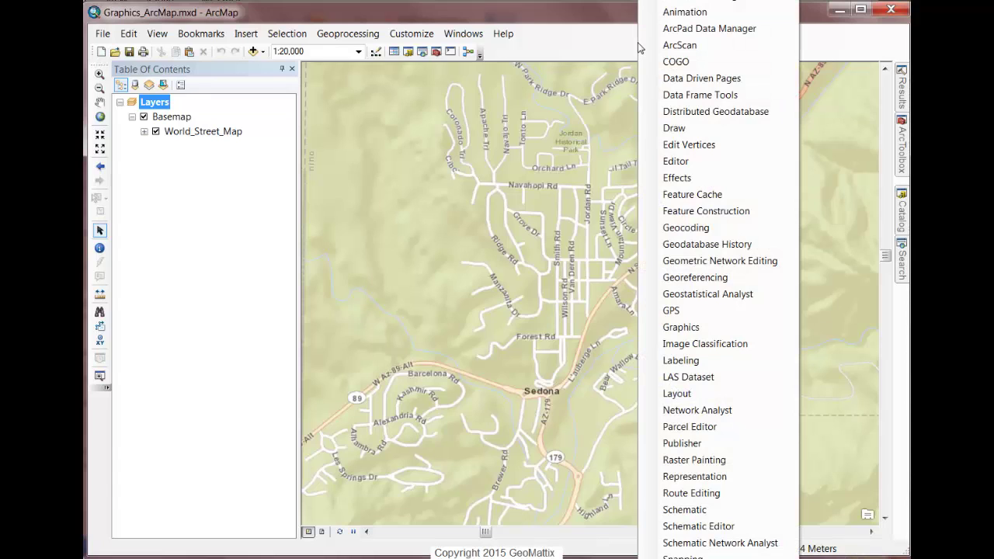
pyautogui.click(674, 127)
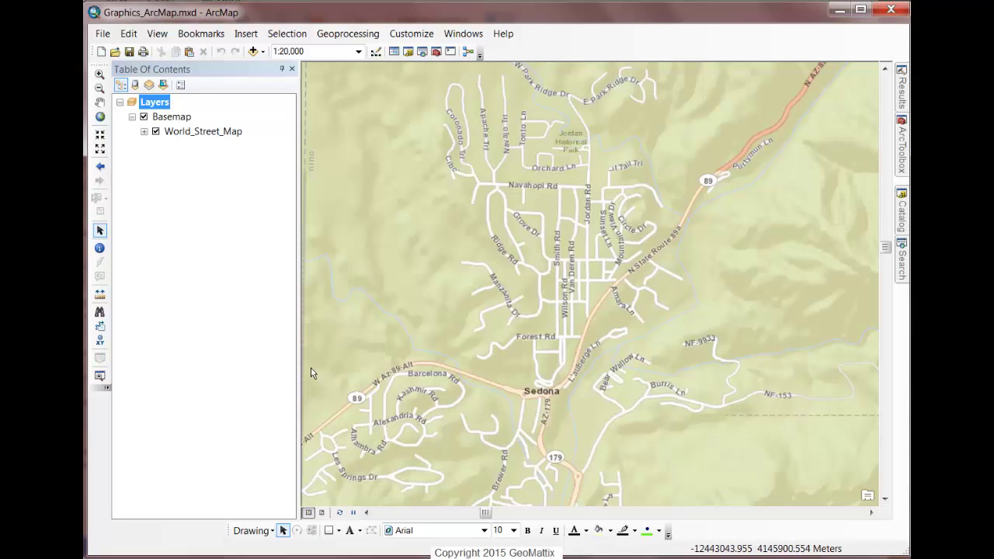
pyautogui.moveTo(234, 539)
pyautogui.mouseDown()
pyautogui.moveTo(178, 463)
pyautogui.moveTo(227, 407)
pyautogui.mouseUp()
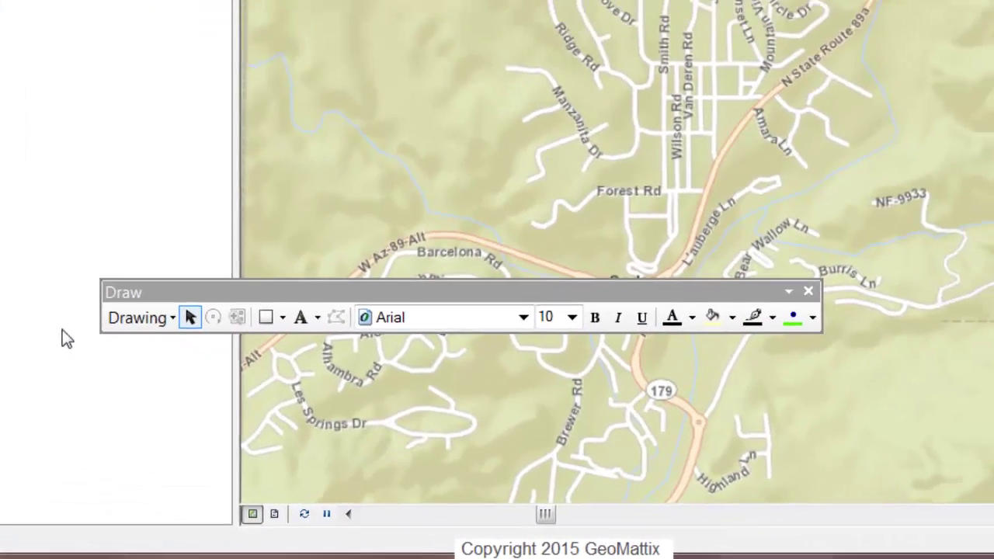
pyautogui.moveTo(132, 292); pyautogui.dragTo(114, 535)
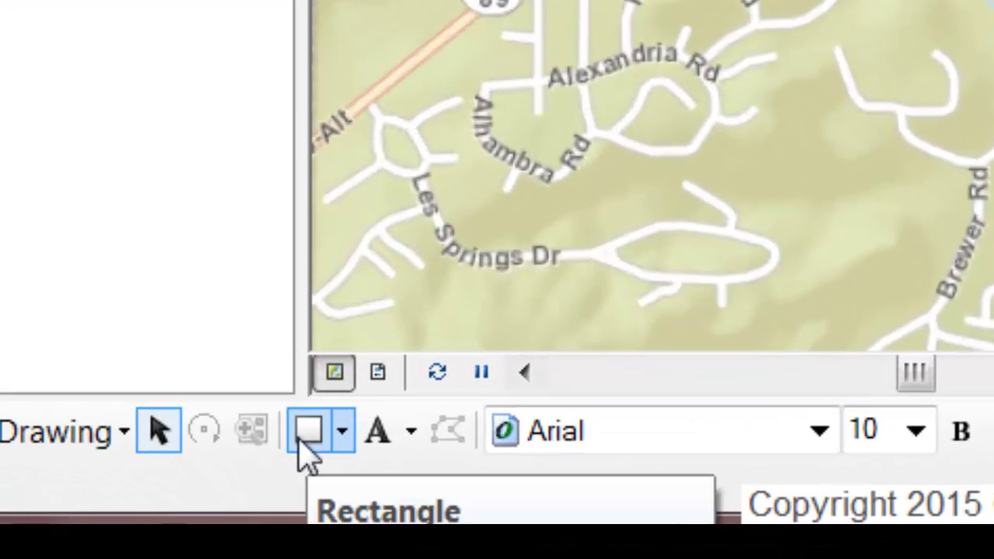
# Draw a FreeHand line from road NF-9933 down toward NF-153
pyautogui.click(343, 434)
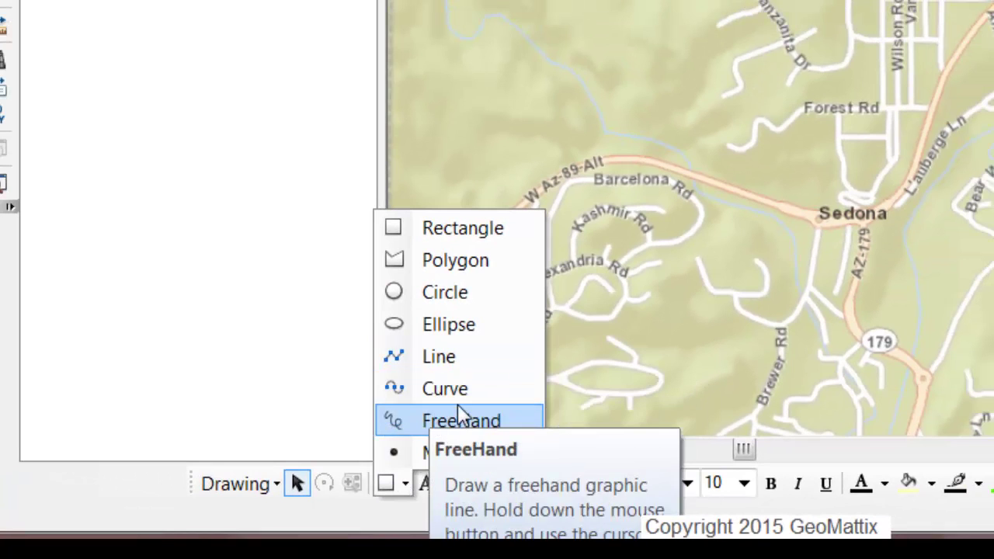
pyautogui.click(436, 356)
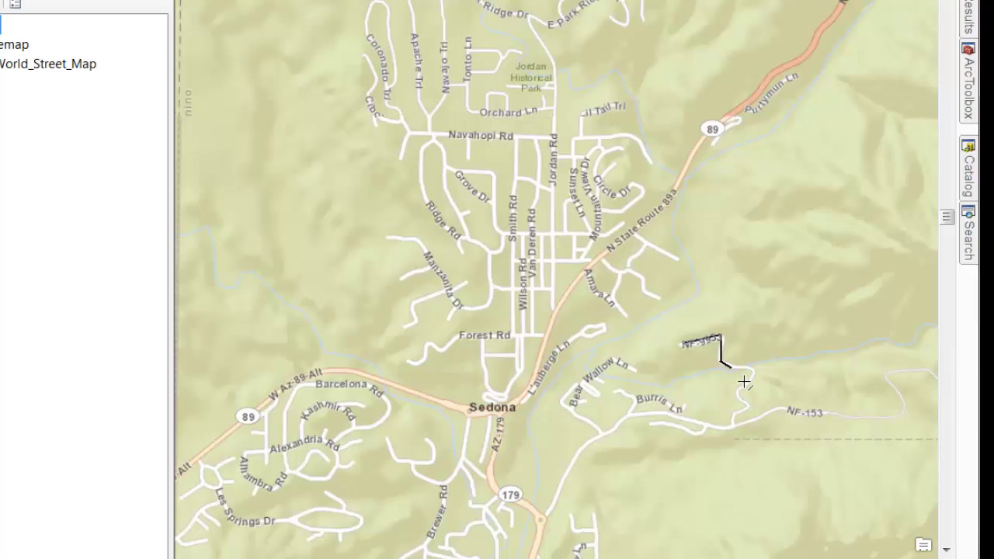
pyautogui.moveTo(757, 383); pyautogui.dragTo(766, 387)
pyautogui.moveTo(751, 411)
pyautogui.mouseDown()
pyautogui.moveTo(758, 424)
pyautogui.moveTo(745, 444)
pyautogui.mouseUp()
pyautogui.doubleClick(745, 440)
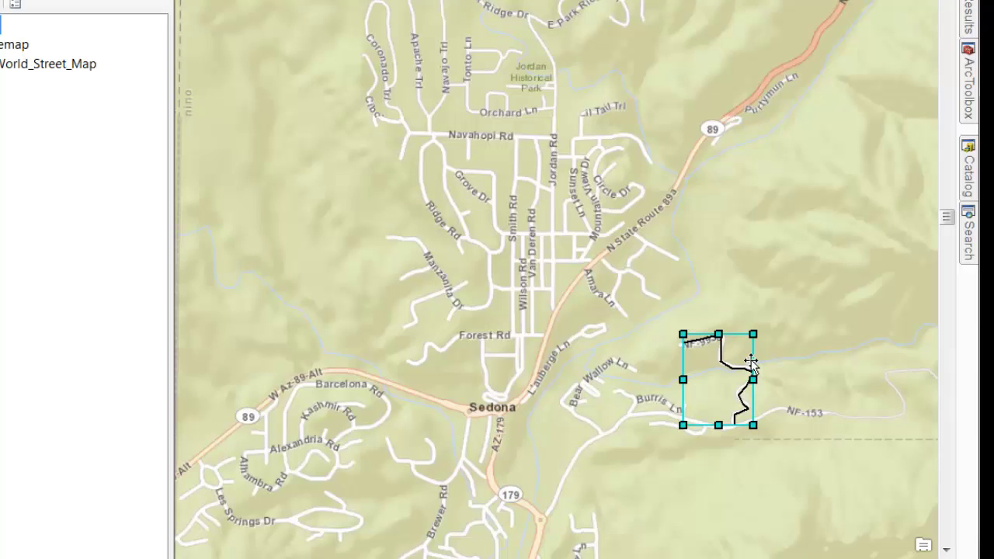
# Restyle the freehand line to red with a width of 2
pyautogui.doubleClick(697, 348)
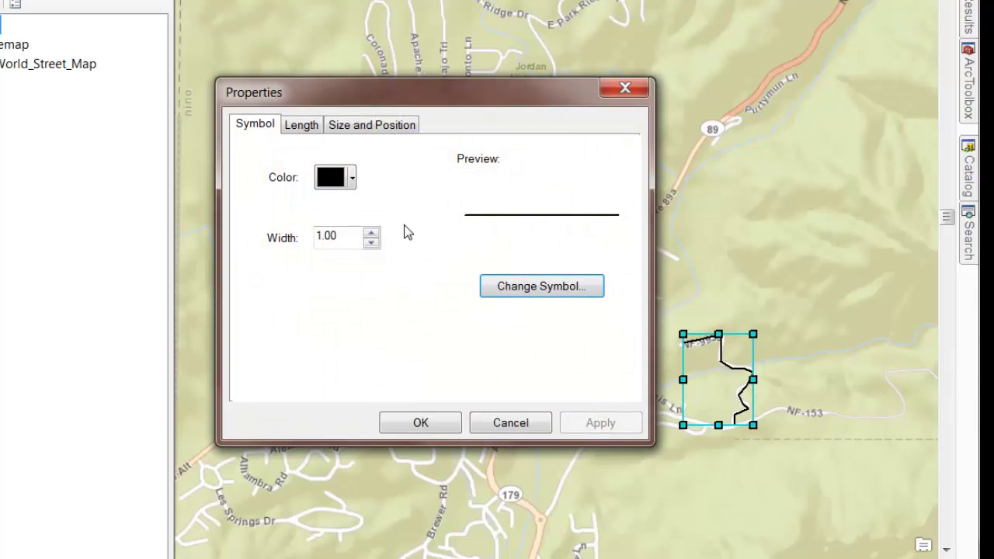
pyautogui.click(351, 179)
pyautogui.click(338, 258)
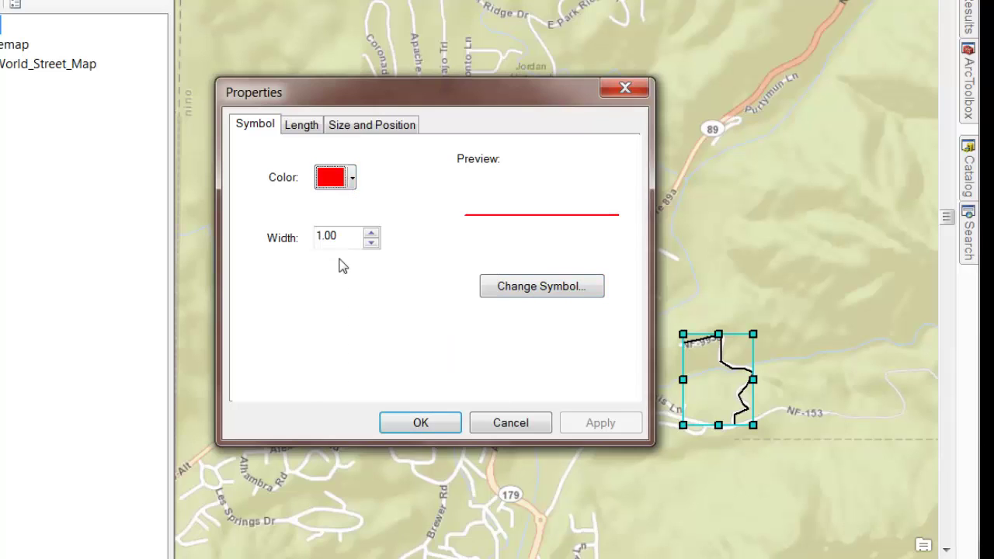
pyautogui.click(372, 234)
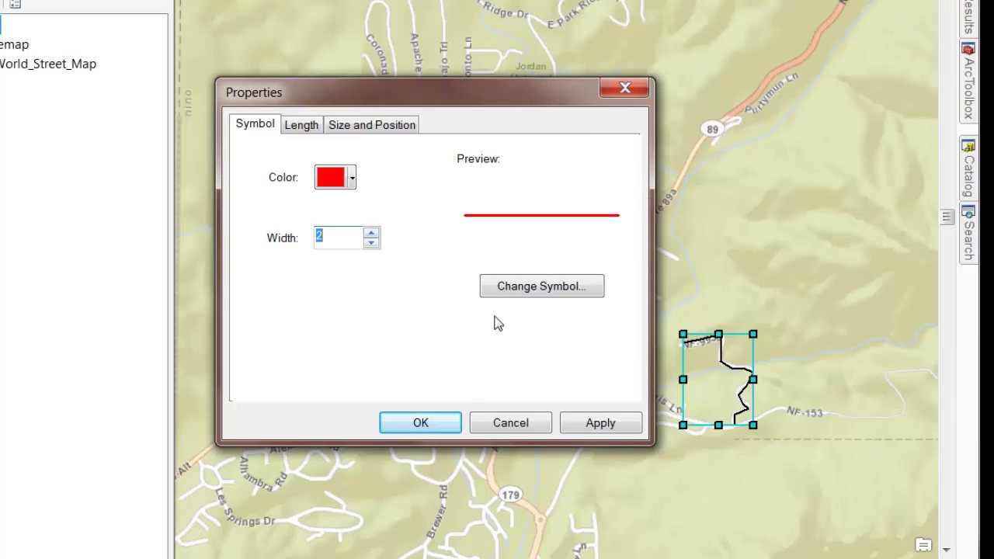
pyautogui.click(525, 287)
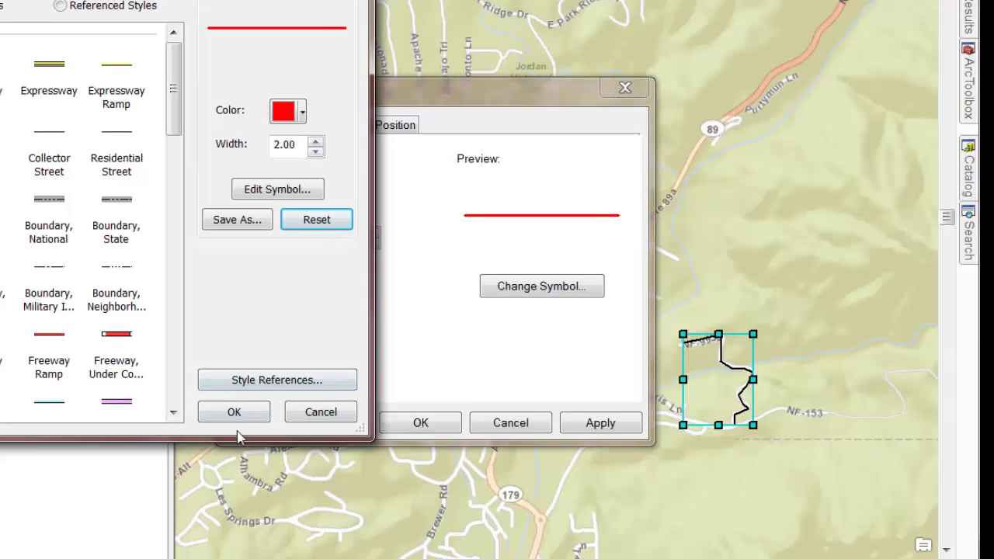
pyautogui.click(315, 412)
pyautogui.click(460, 410)
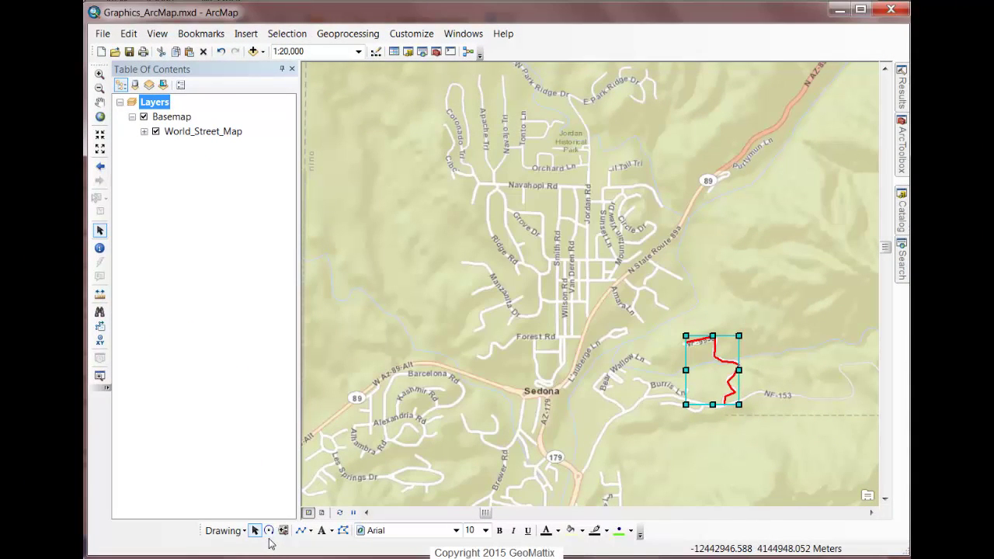
# Draw an eight-corner polygon around Bear Wallow Ln and Burris Ln with the Polygon tool
pyautogui.click(311, 534)
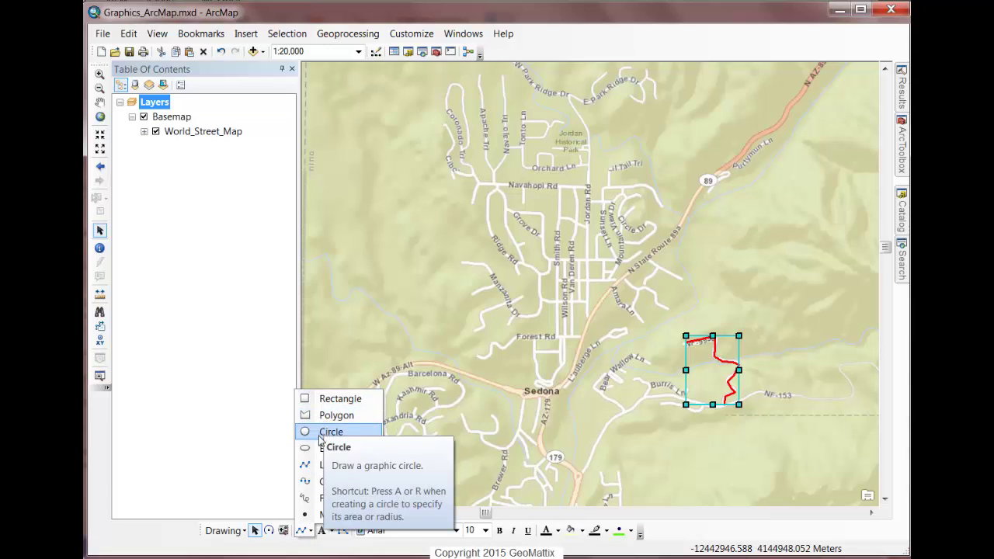
pyautogui.click(339, 419)
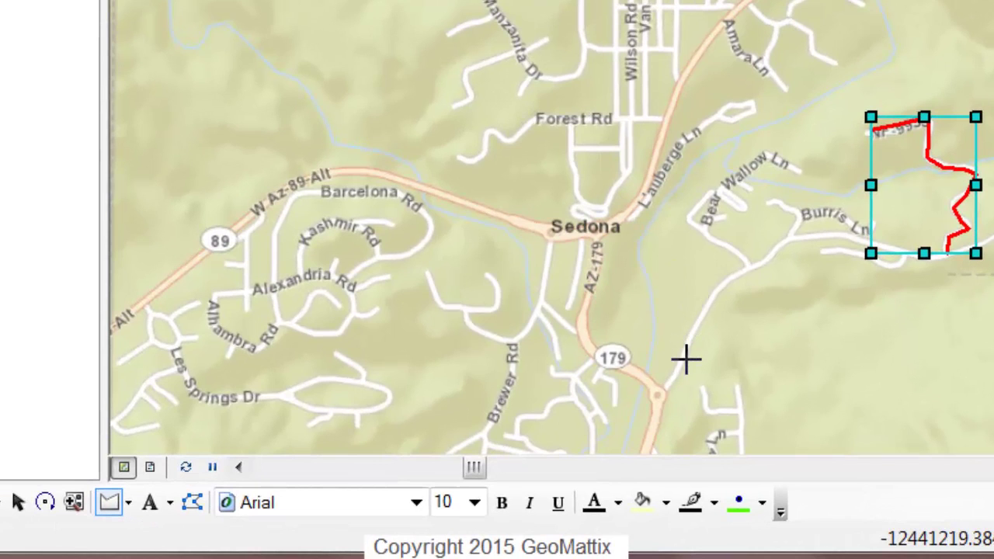
pyautogui.click(691, 396)
pyautogui.click(647, 365)
pyautogui.click(722, 264)
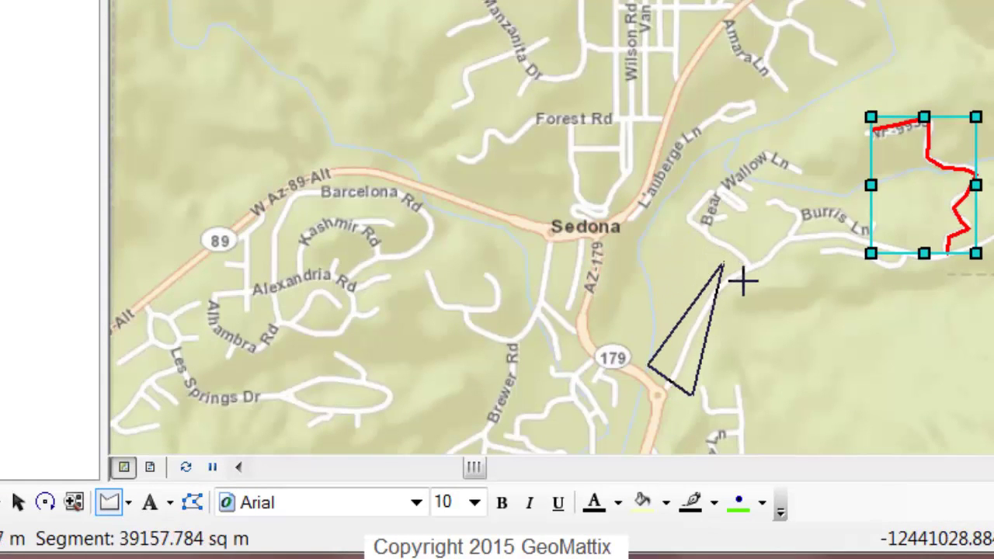
pyautogui.click(673, 211)
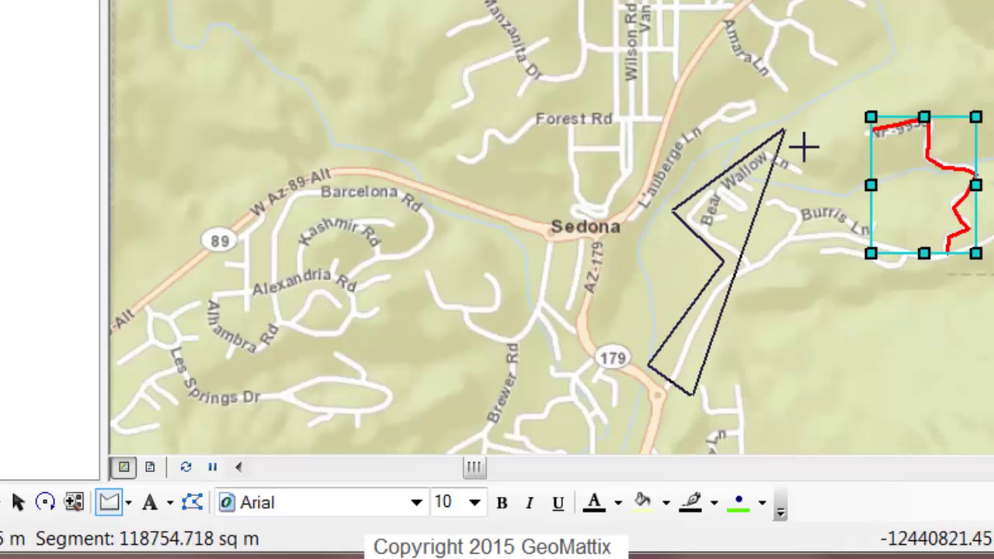
pyautogui.click(778, 127)
pyautogui.click(846, 187)
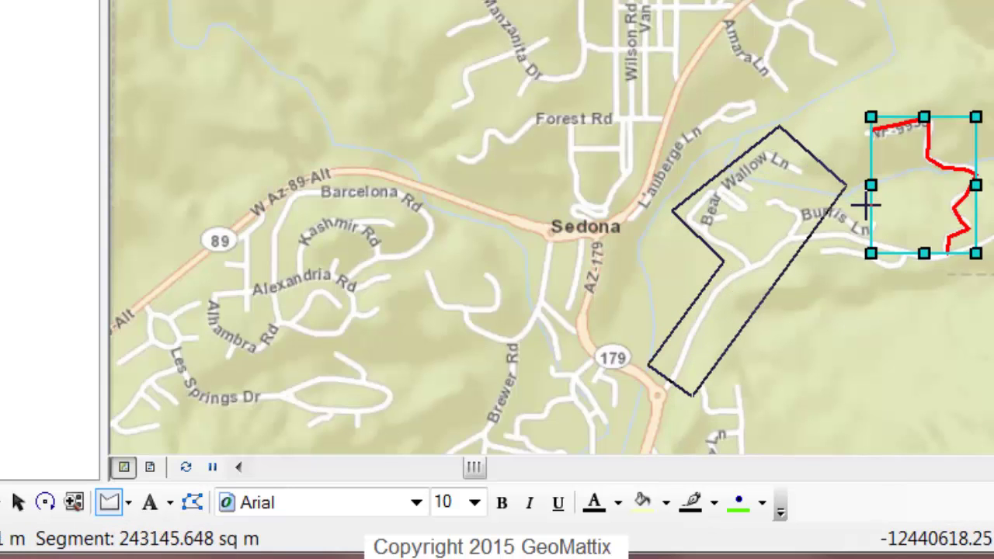
pyautogui.click(858, 237)
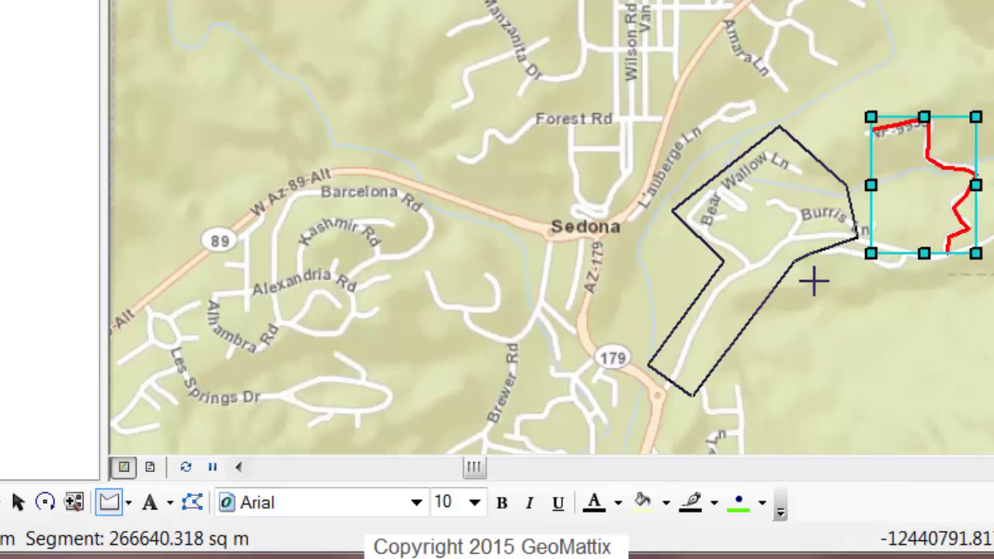
pyautogui.doubleClick(796, 260)
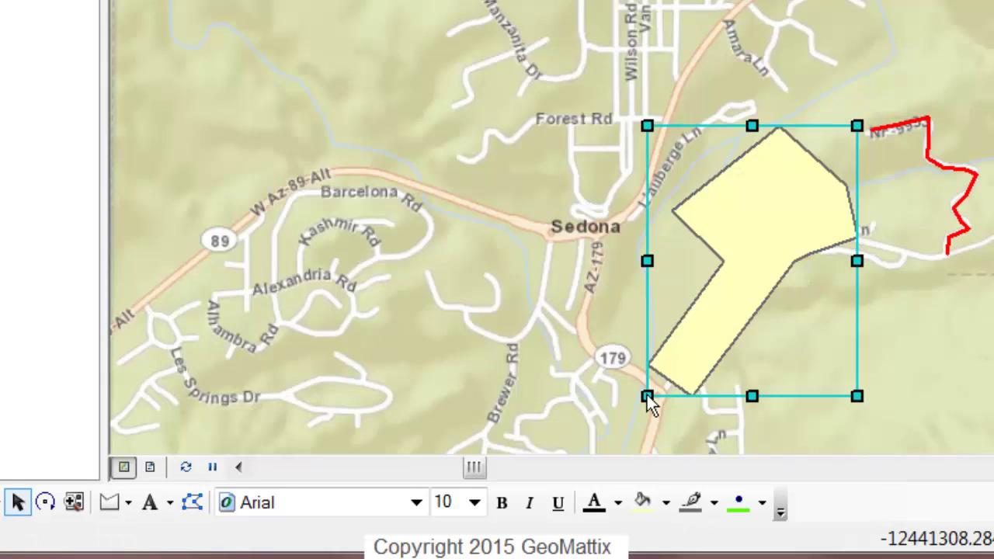
# Give the polygon no fill and a magenta outline of width 2
pyautogui.doubleClick(707, 362)
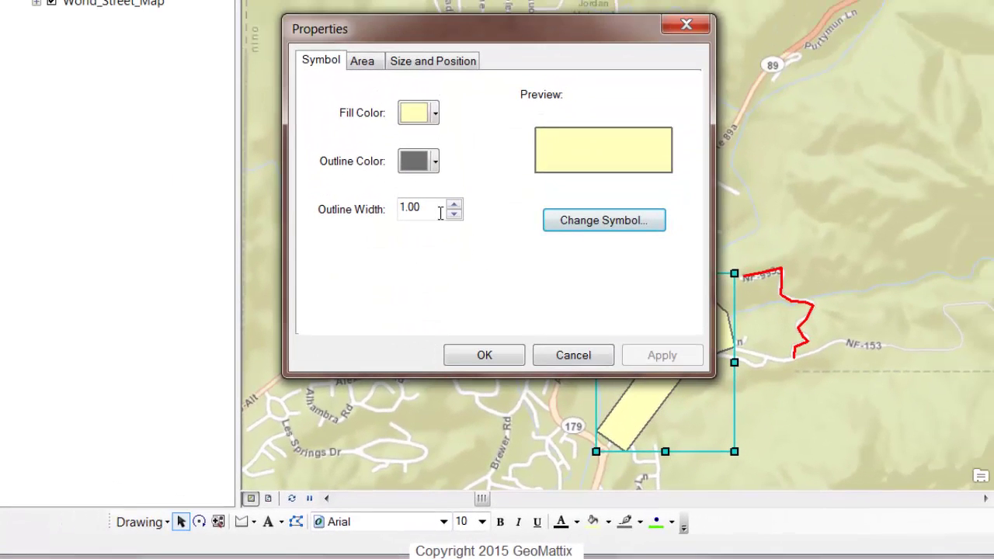
pyautogui.click(435, 115)
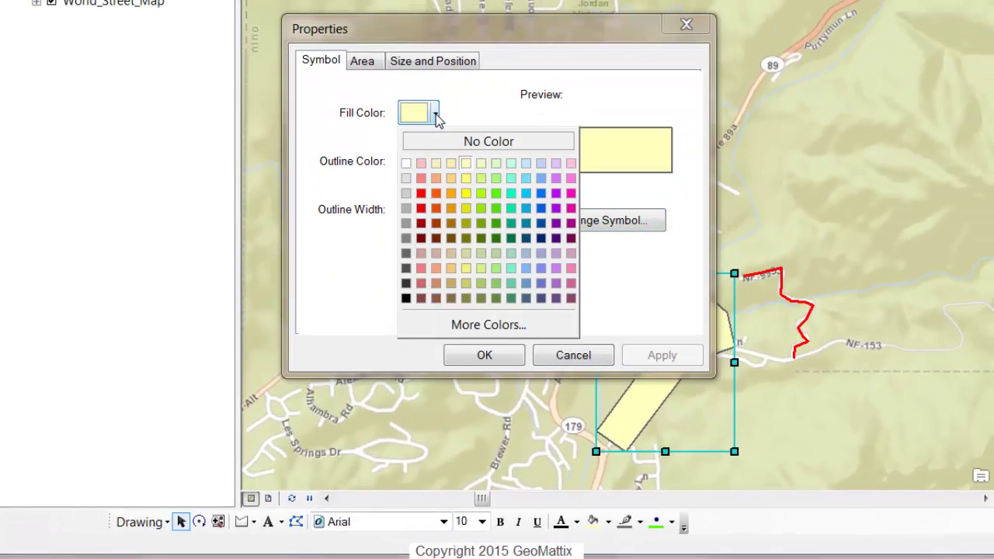
pyautogui.click(423, 144)
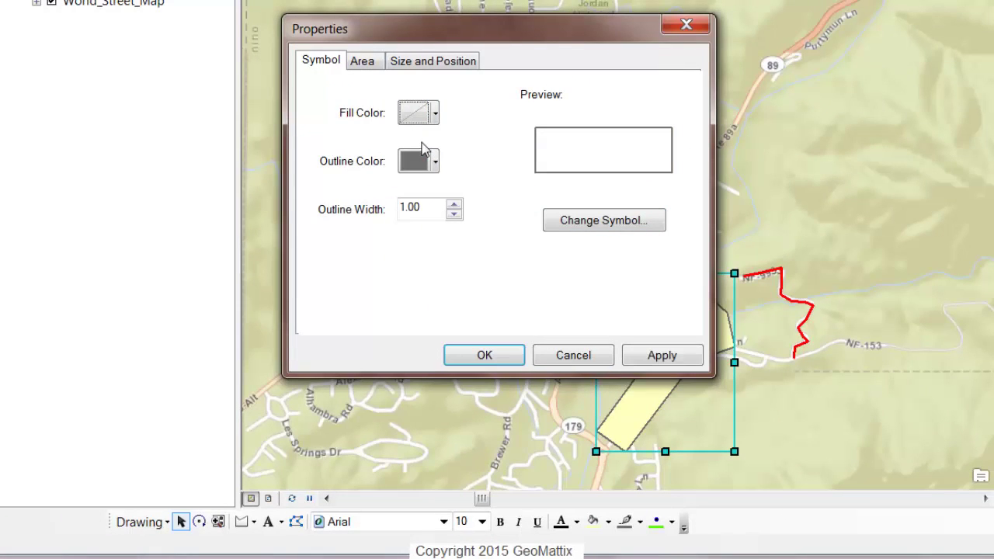
pyautogui.click(434, 162)
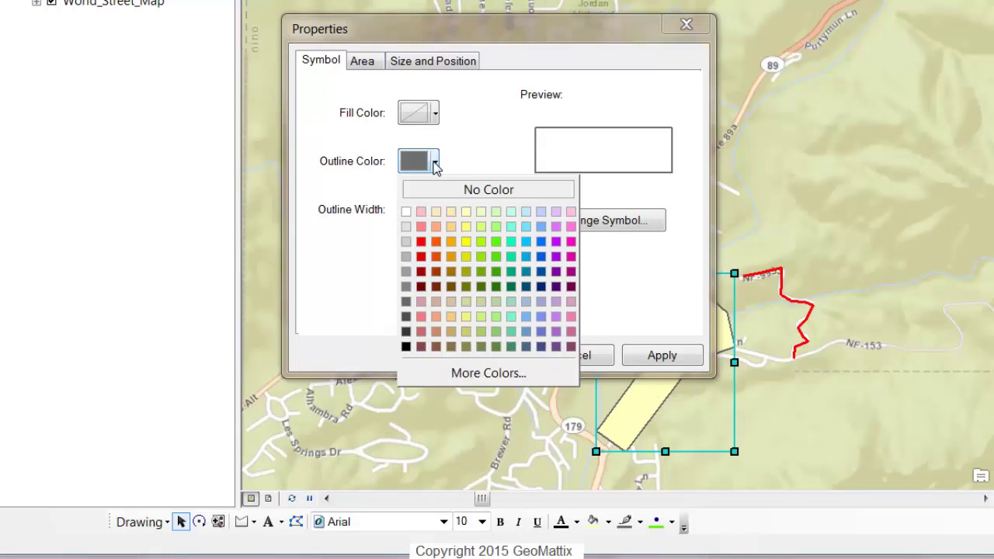
pyautogui.click(572, 257)
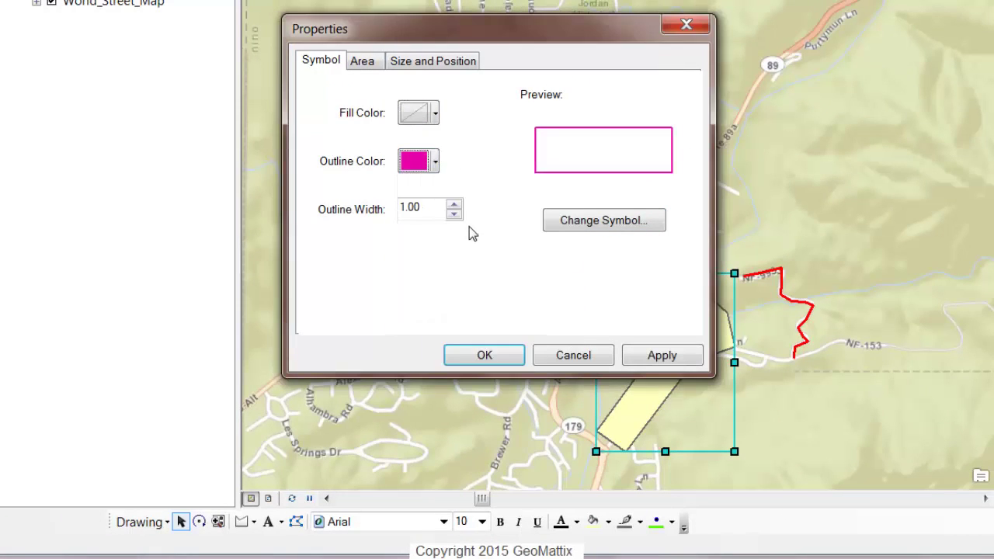
pyautogui.click(453, 204)
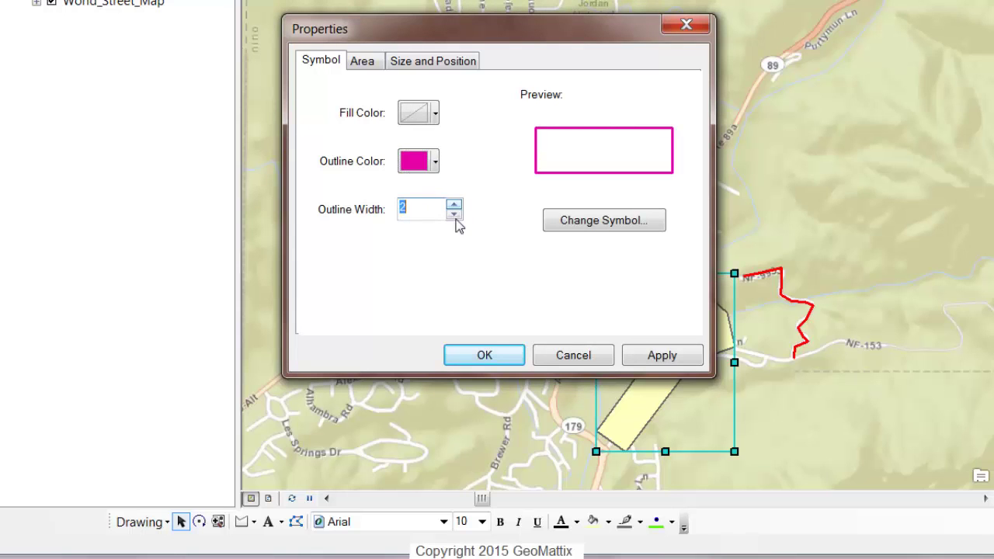
pyautogui.click(481, 354)
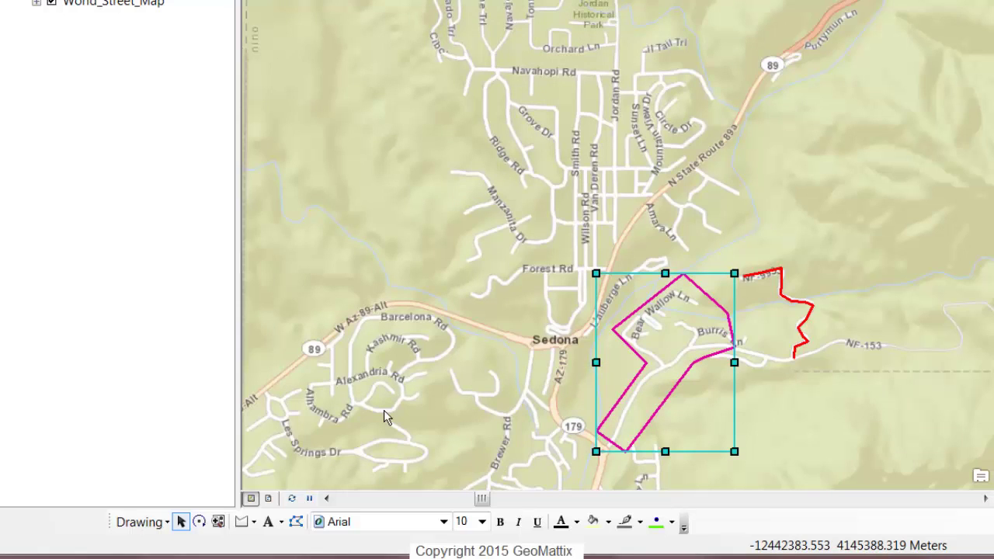
# Add a text label reading 'Michele' inside the polygon
pyautogui.click(268, 522)
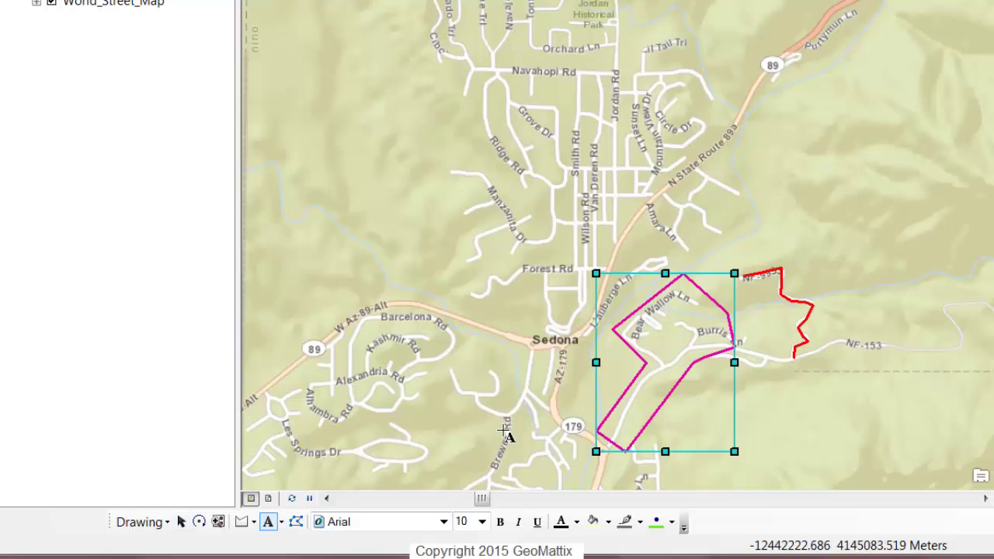
pyautogui.click(653, 348)
pyautogui.write('Michele')
pyautogui.press('Return')
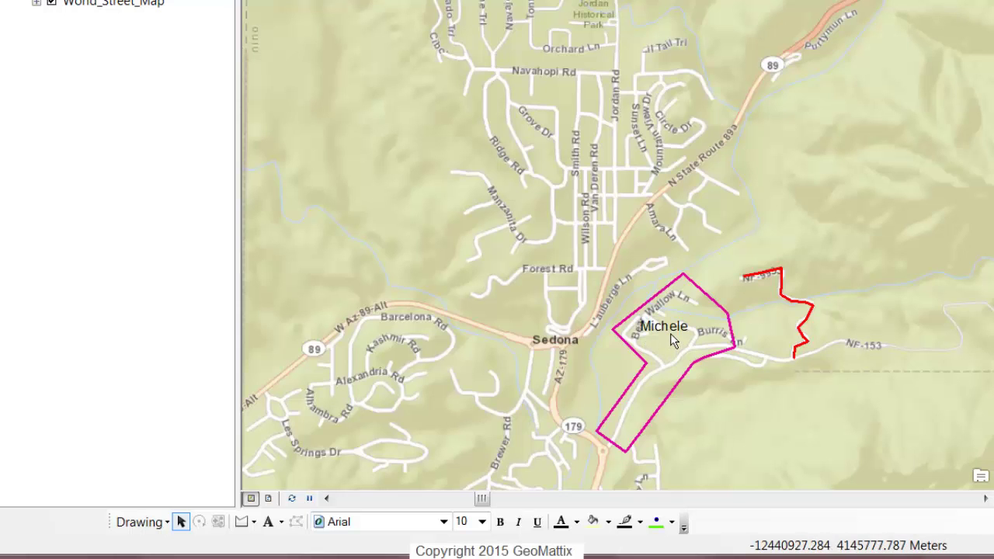
# Make the Michele label magenta, size 18 and bold, then nudge it down-left
pyautogui.doubleClick(670, 333)
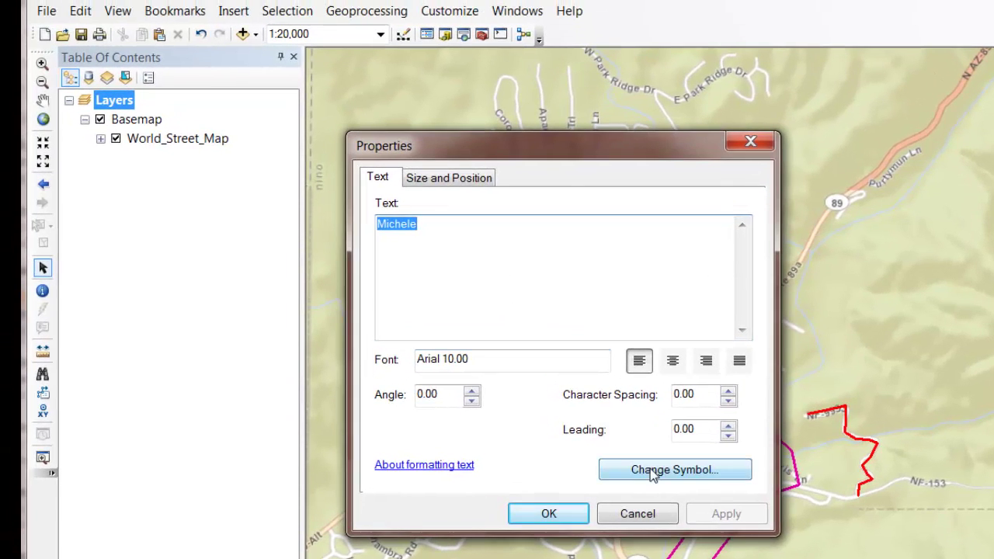
pyautogui.click(588, 338)
pyautogui.click(652, 469)
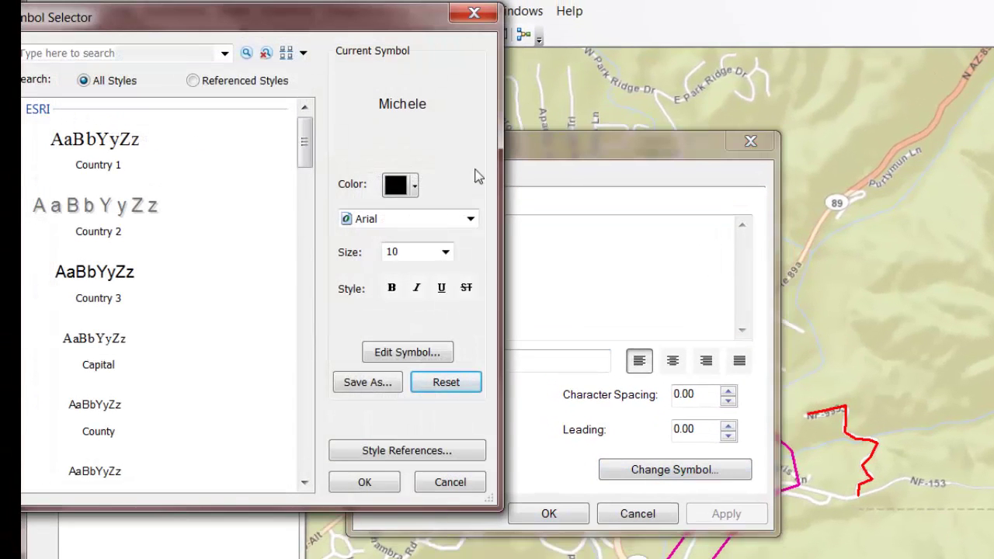
pyautogui.click(414, 186)
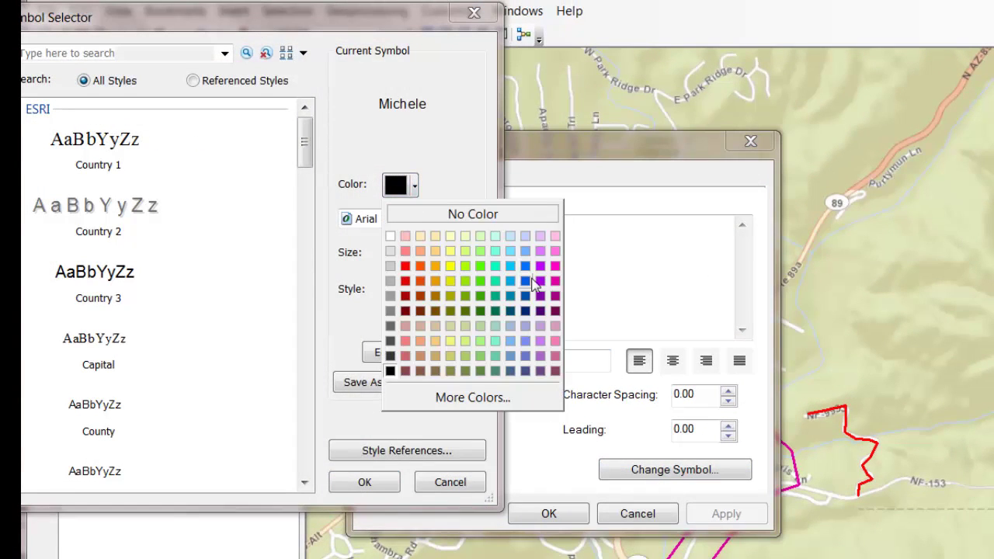
pyautogui.click(556, 281)
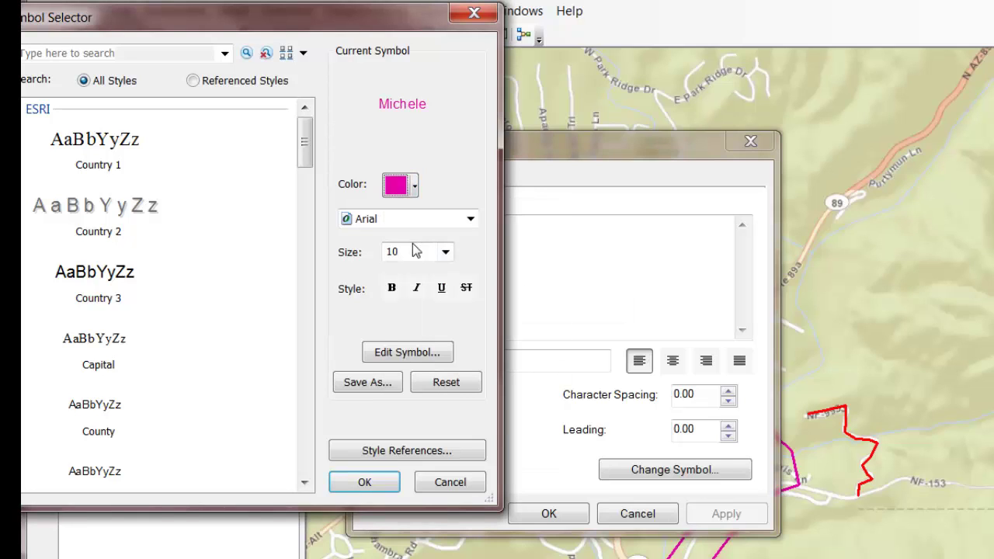
pyautogui.click(445, 252)
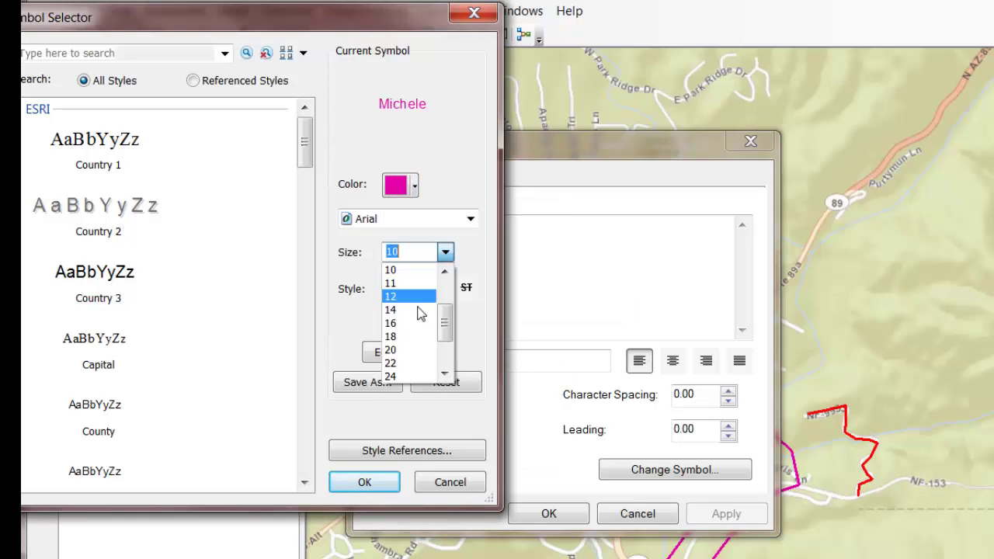
pyautogui.click(408, 342)
pyautogui.click(391, 287)
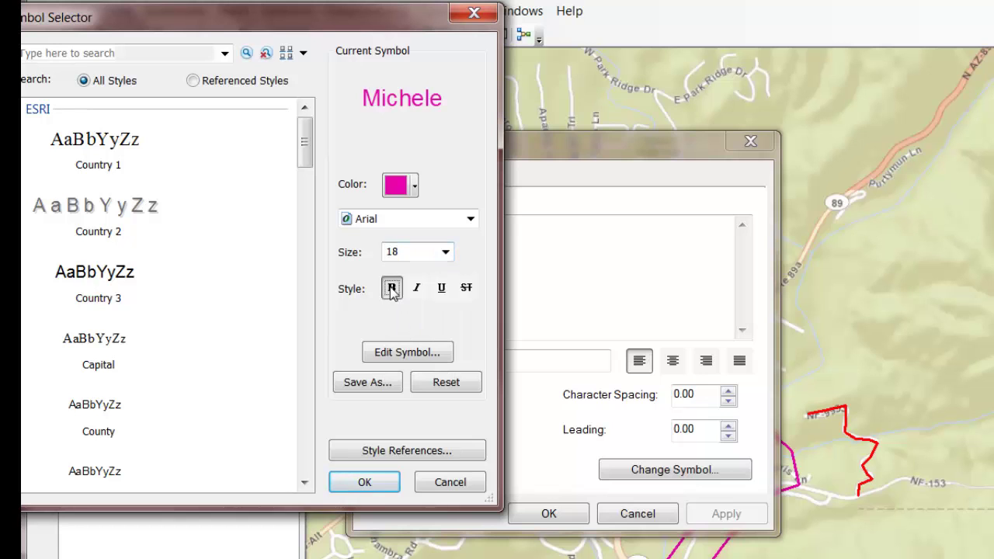
pyautogui.click(364, 482)
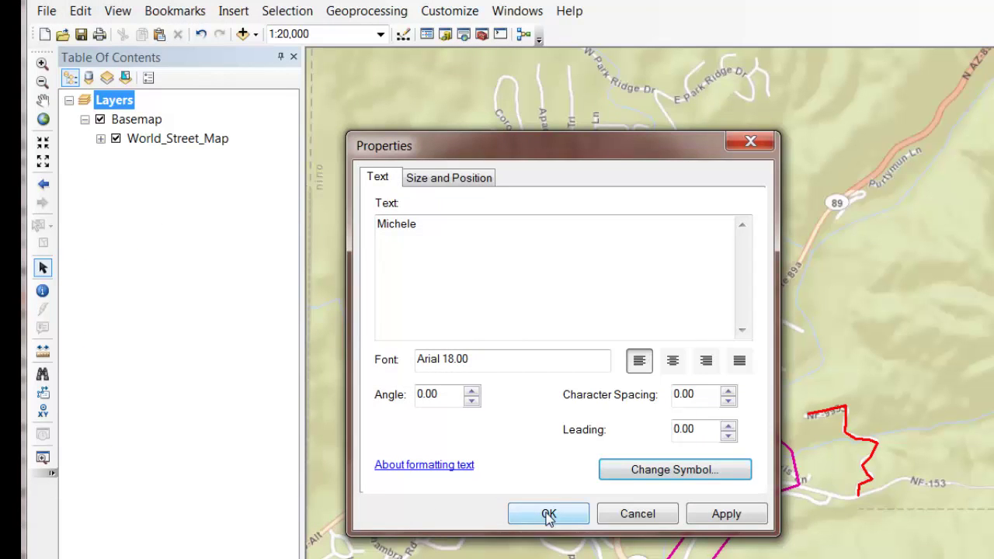
pyautogui.click(548, 514)
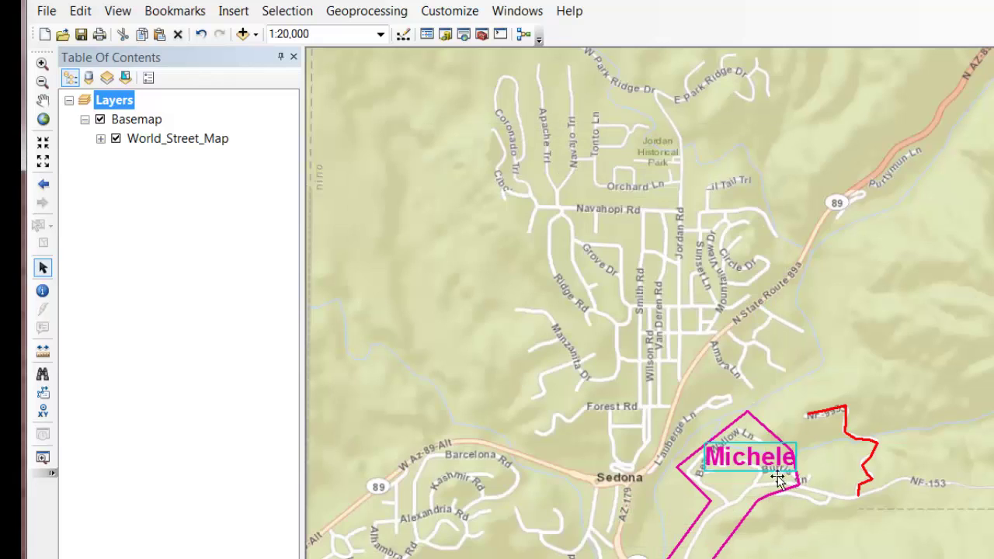
pyautogui.moveTo(777, 478); pyautogui.dragTo(760, 488)
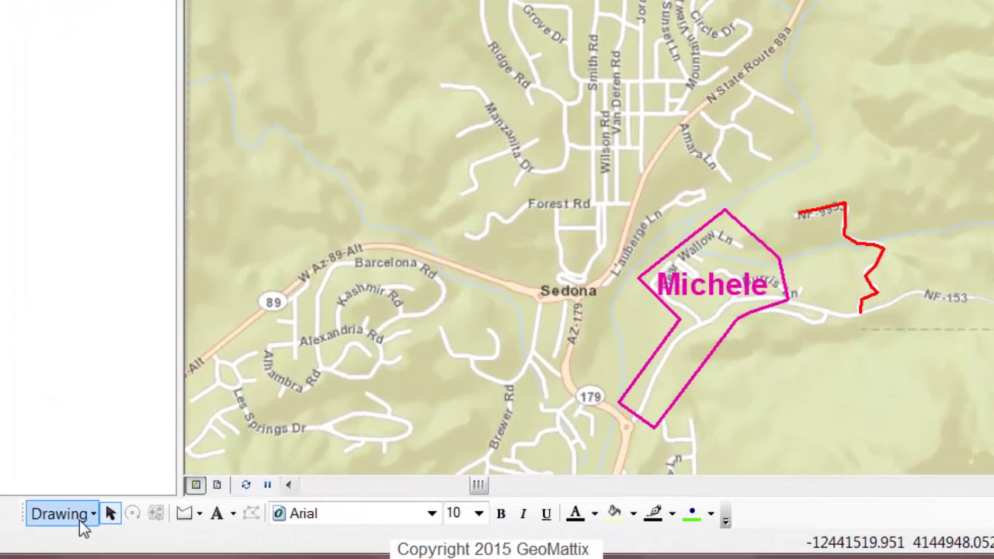
# Browse the Drawing toolbar's shape and text graphic type lists
pyautogui.click(200, 514)
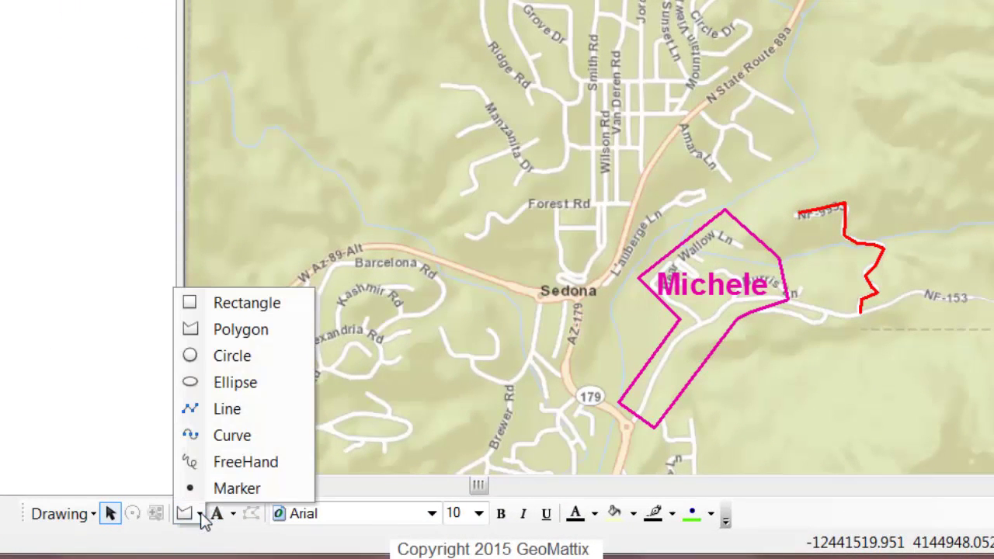
pyautogui.click(231, 515)
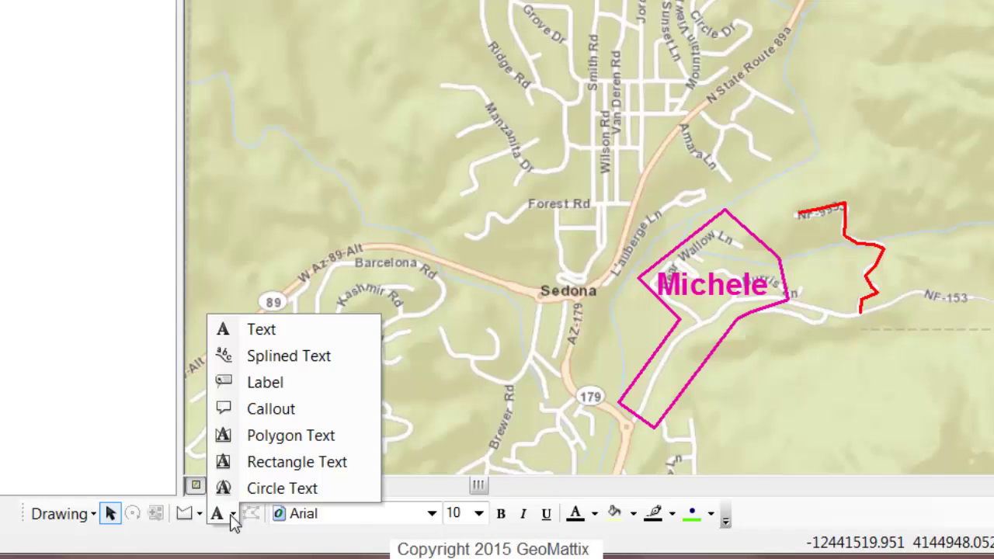
pyautogui.click(231, 516)
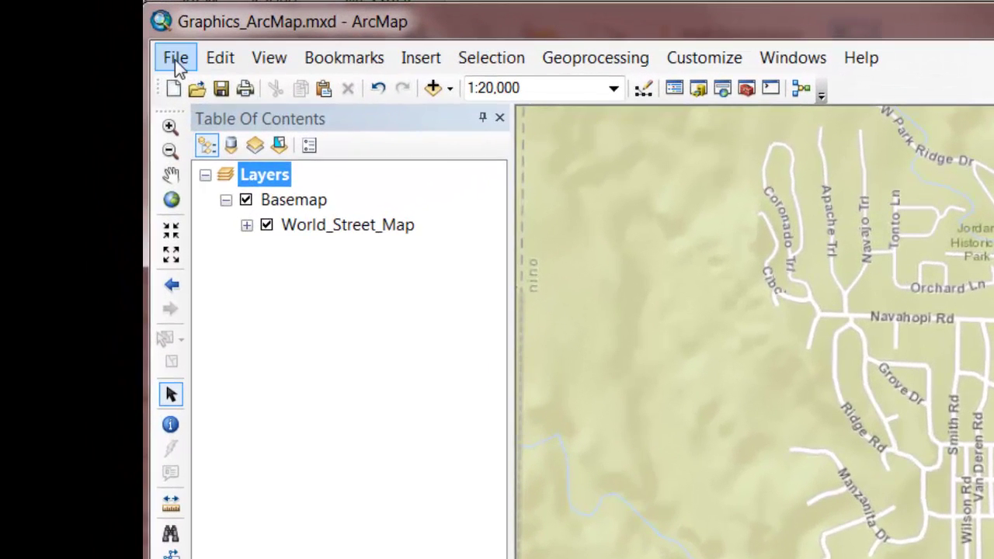
# Export the map as JPEG Graphics_ArcMap.jpg to C:\TEMP, then browse to Computer's drives
pyautogui.click(175, 60)
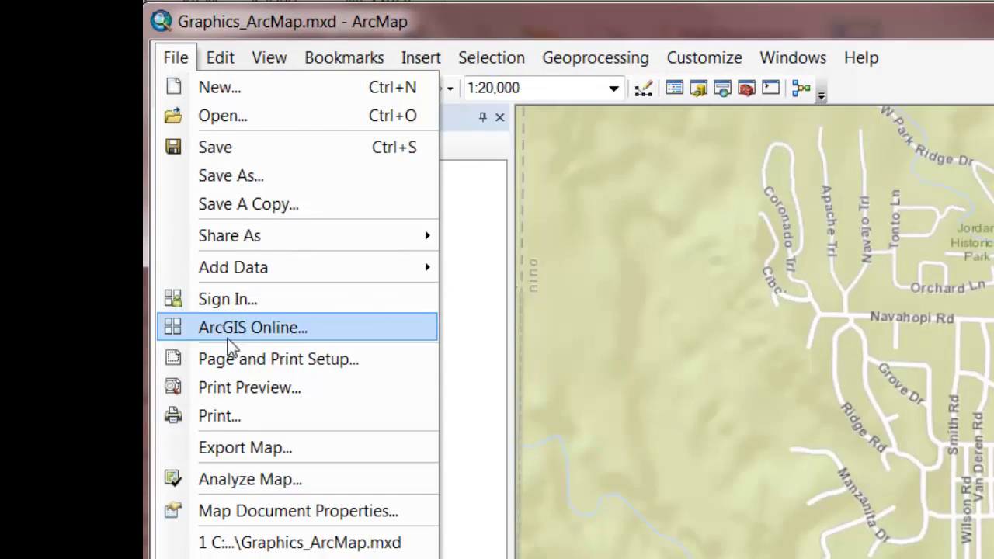
pyautogui.click(253, 450)
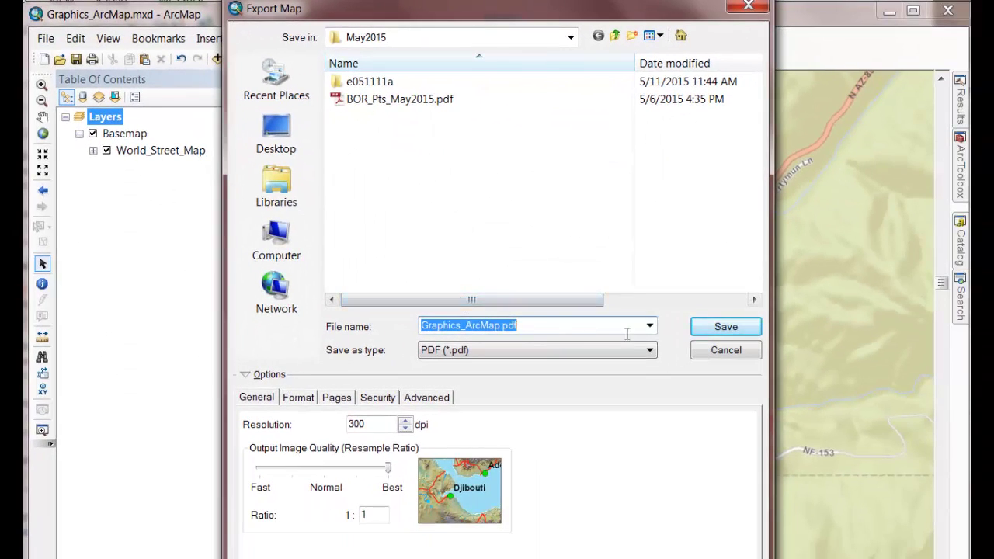
pyautogui.click(648, 351)
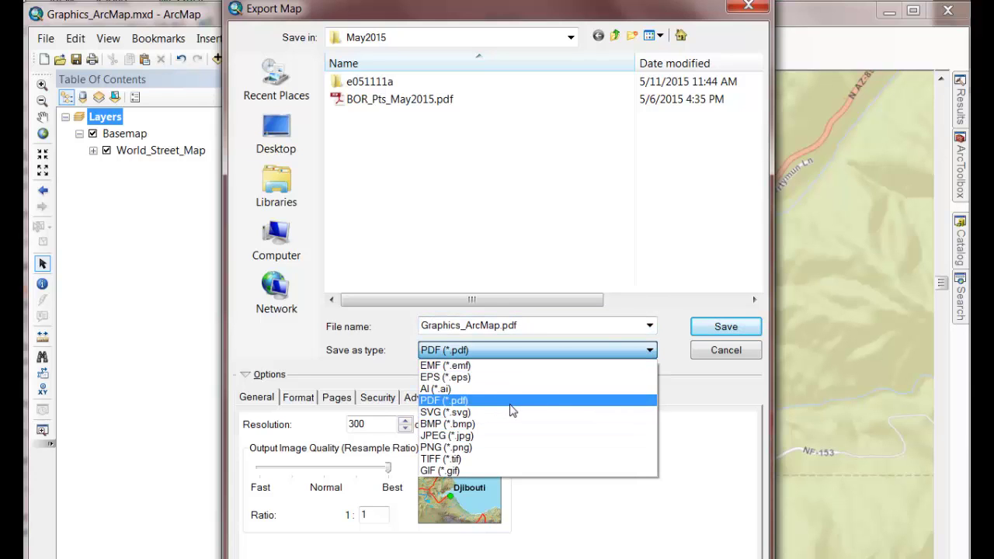
pyautogui.click(476, 436)
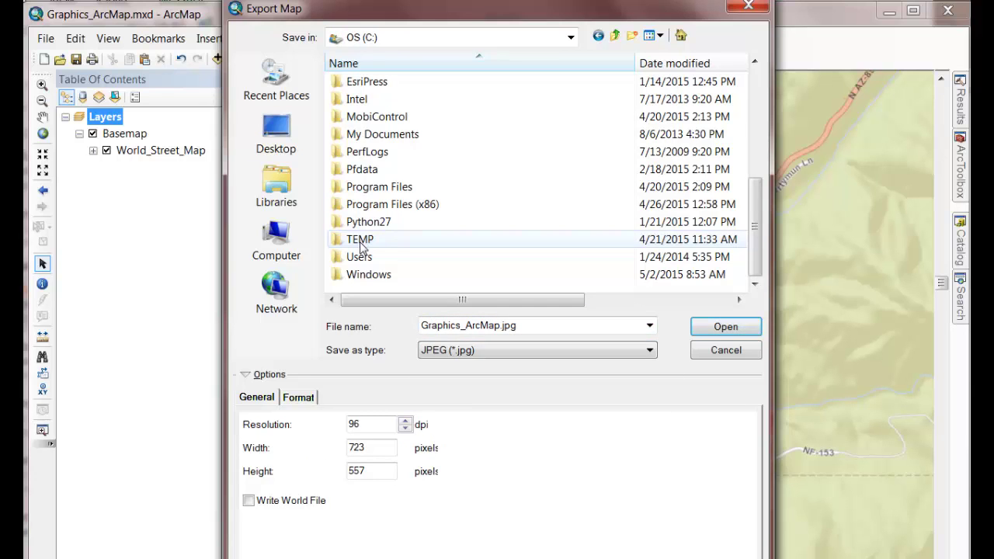
pyautogui.doubleClick(359, 240)
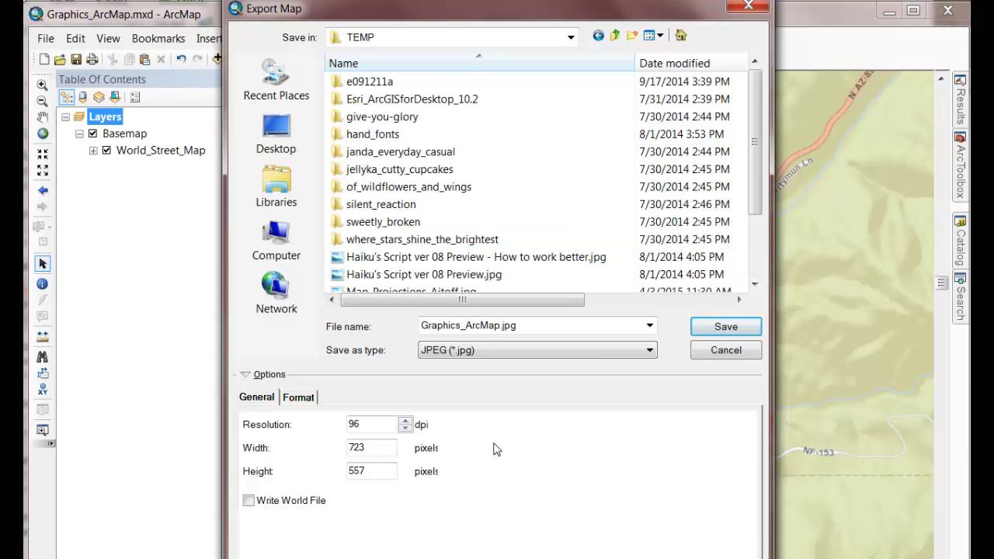
pyautogui.click(725, 326)
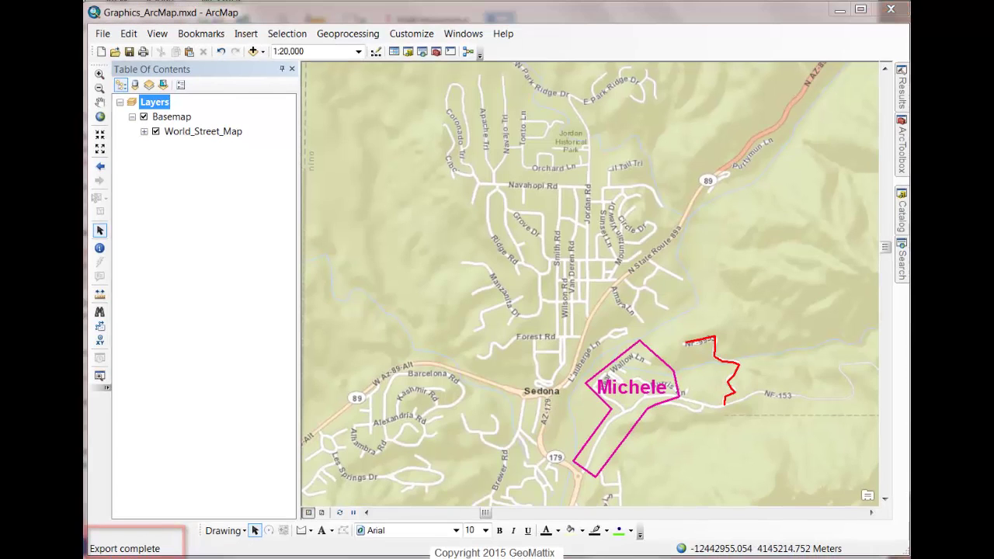
pyautogui.hotkey('alt', 'Tab')
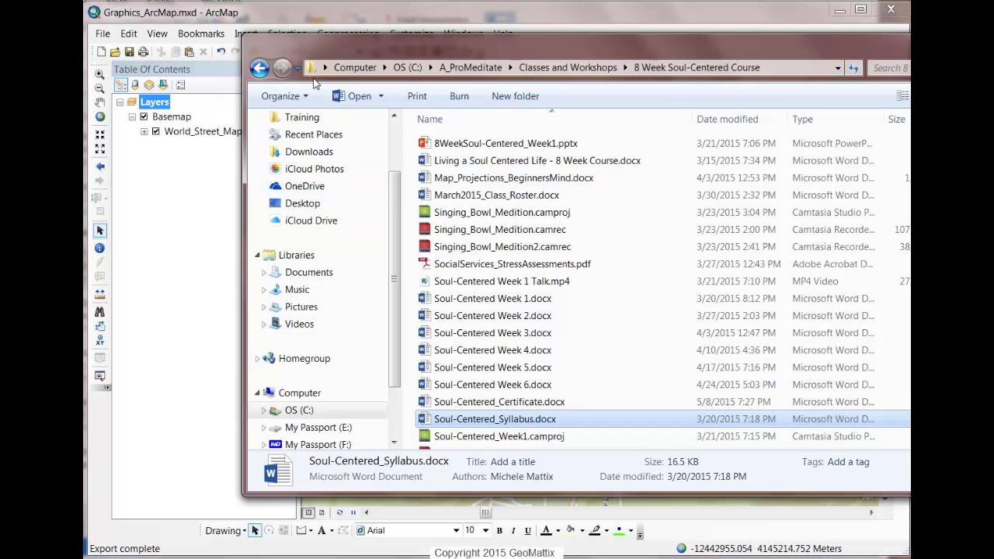
pyautogui.click(357, 68)
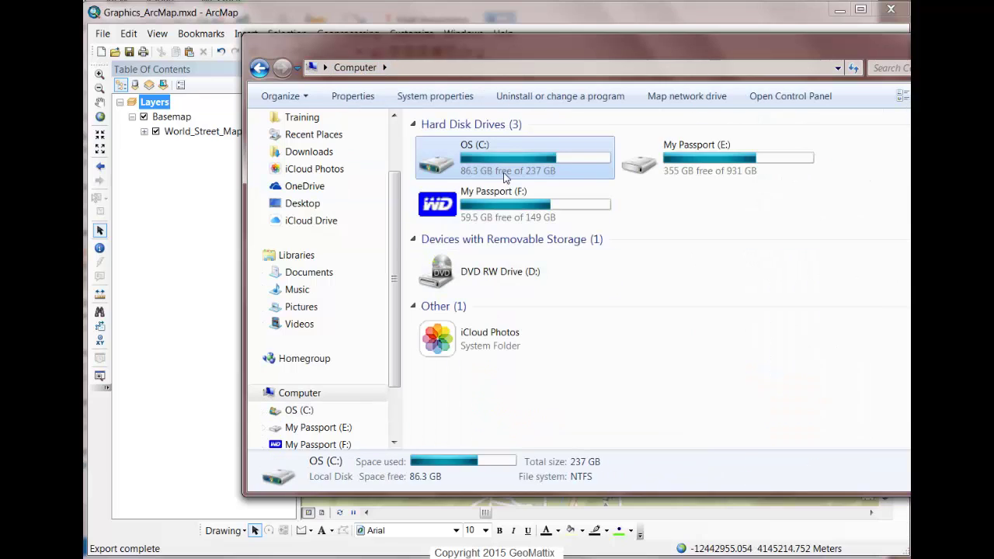